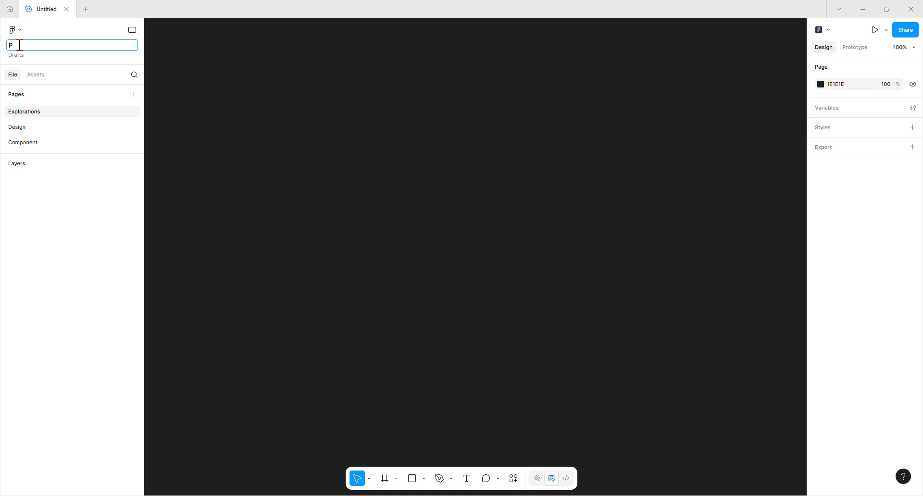
- Rename the untitled file as Personal Portfolio
{"action": "type", "text": "rsonal Por"}
{"action": "key", "text": "BackSpace"}
{"action": "key", "text": "BackSpace"}
{"action": "type", "text": "ortf"}
{"action": "key", "text": "Return"}
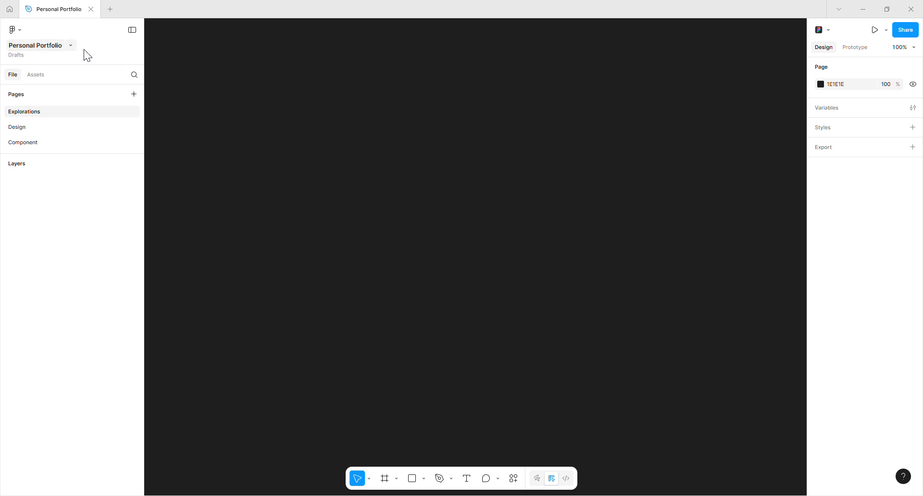
{"action": "left_click", "coordinate": [32, 45]}
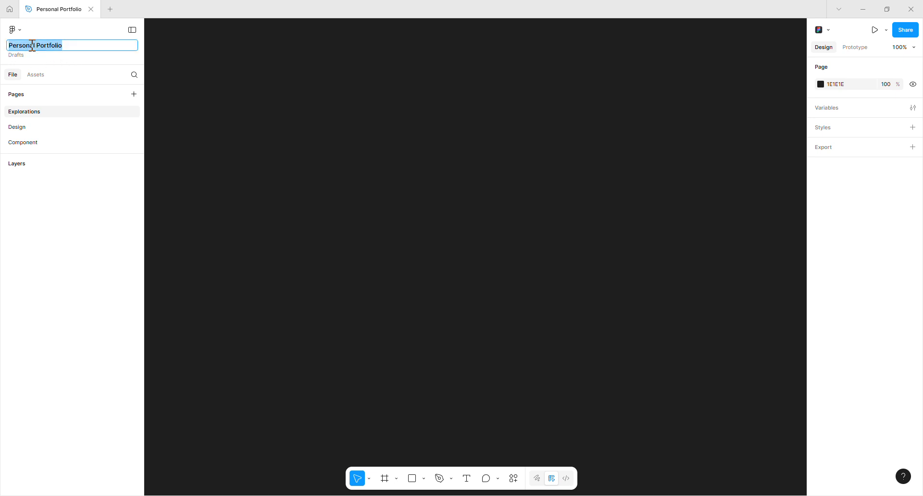
{"action": "left_click", "coordinate": [80, 46]}
{"action": "left_click", "coordinate": [336, 116]}
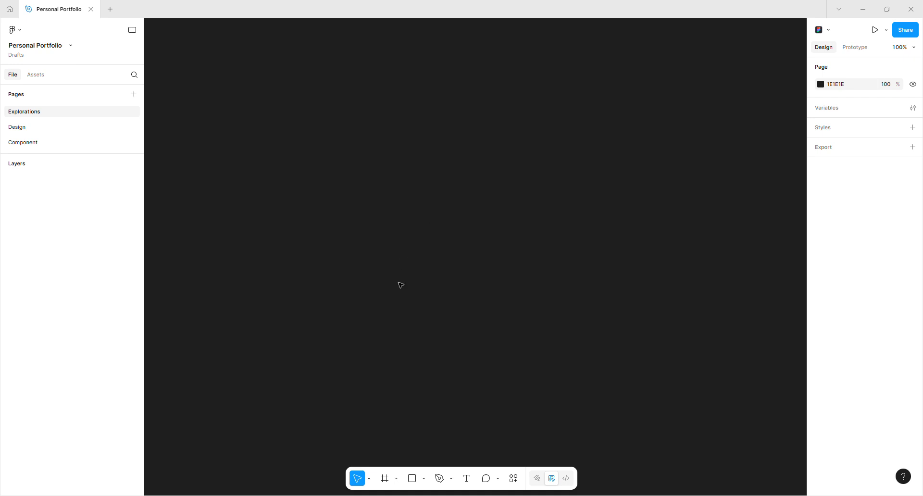
- Draw a trial ellipse about 97 by 82 on the Explorations page and delete it
{"action": "left_click", "coordinate": [43, 126]}
{"action": "left_click", "coordinate": [36, 113]}
{"action": "left_click", "coordinate": [423, 479]}
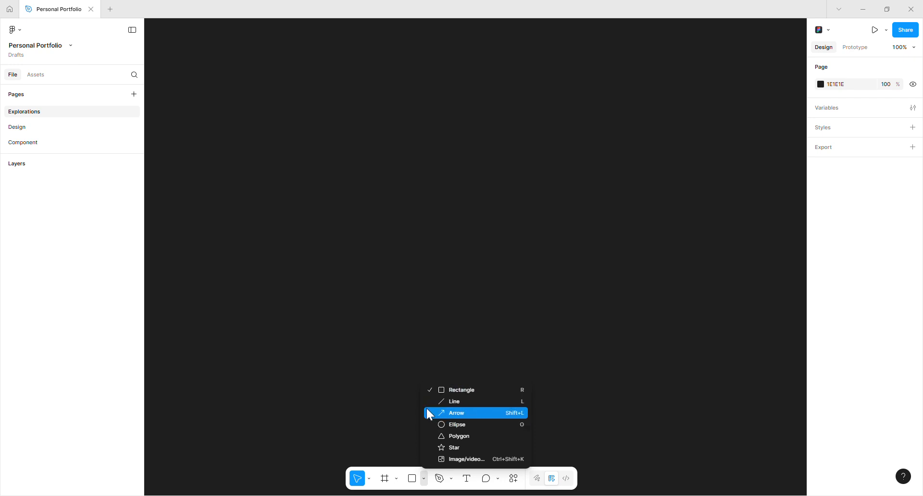
{"action": "left_click", "coordinate": [452, 422]}
{"action": "mouse_move", "coordinate": [460, 222]}
{"action": "left_mouse_down"}
{"action": "mouse_move", "coordinate": [472, 244]}
{"action": "mouse_move", "coordinate": [507, 261]}
{"action": "left_mouse_up"}
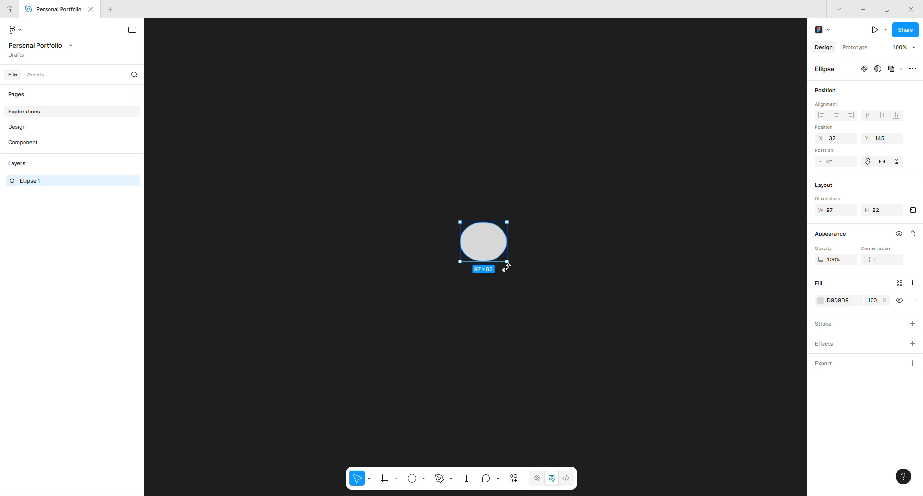
{"action": "key", "text": "Delete"}
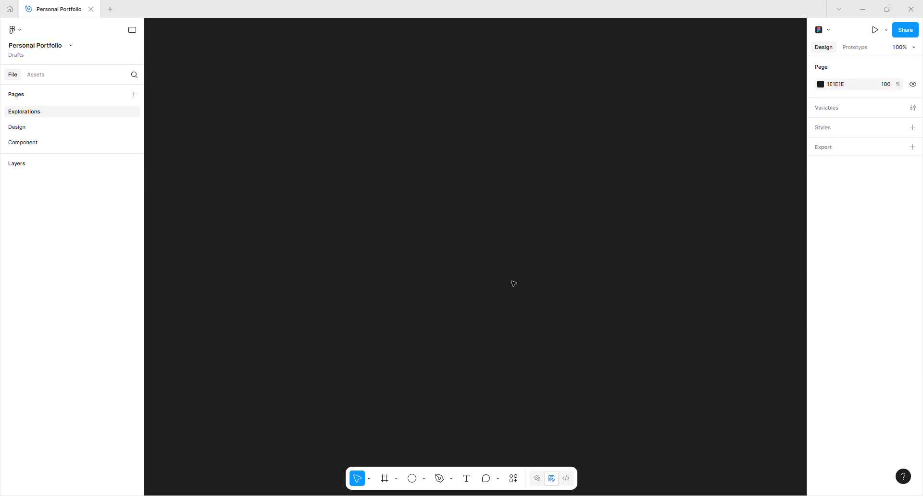
- Place a default 100 by 100 circle on the Explorations canvas with the Ellipse tool
{"action": "key", "text": "o"}
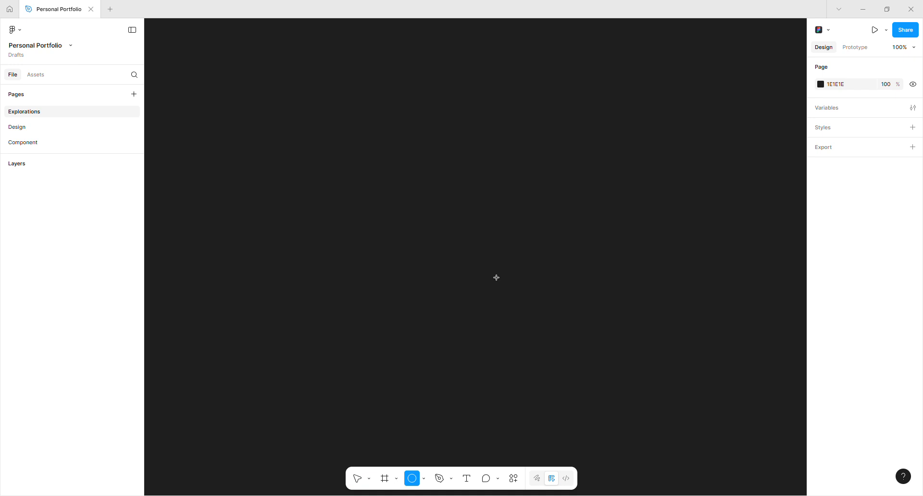
{"action": "left_click", "coordinate": [556, 201]}
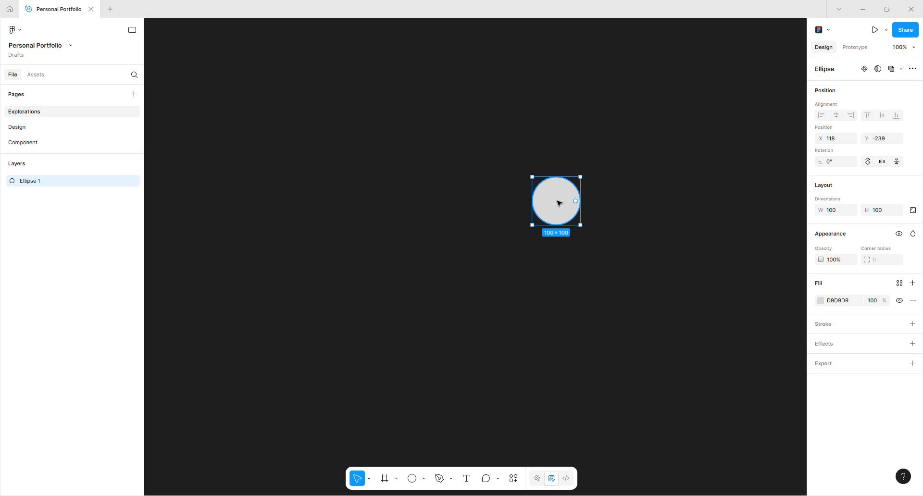
{"action": "key", "text": "Escape"}
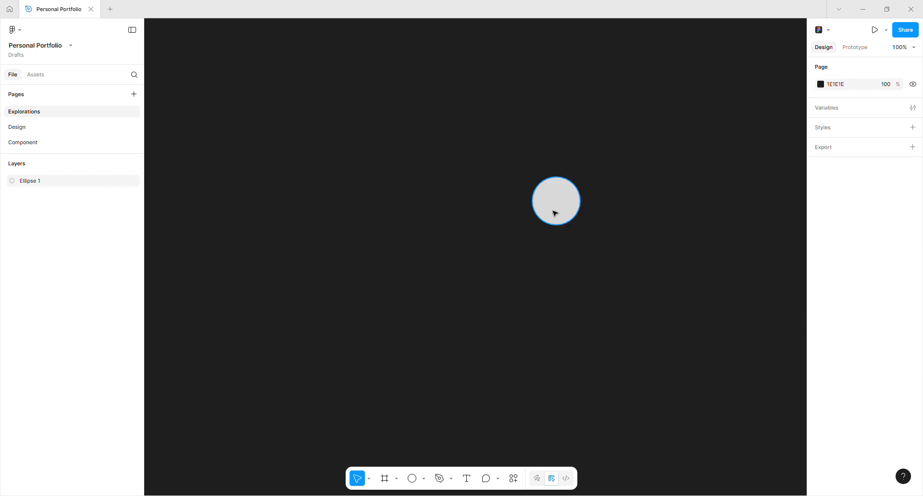
- Change the circle's fill to an image, using Figma.png from the Downloads folder
{"action": "left_click", "coordinate": [555, 213]}
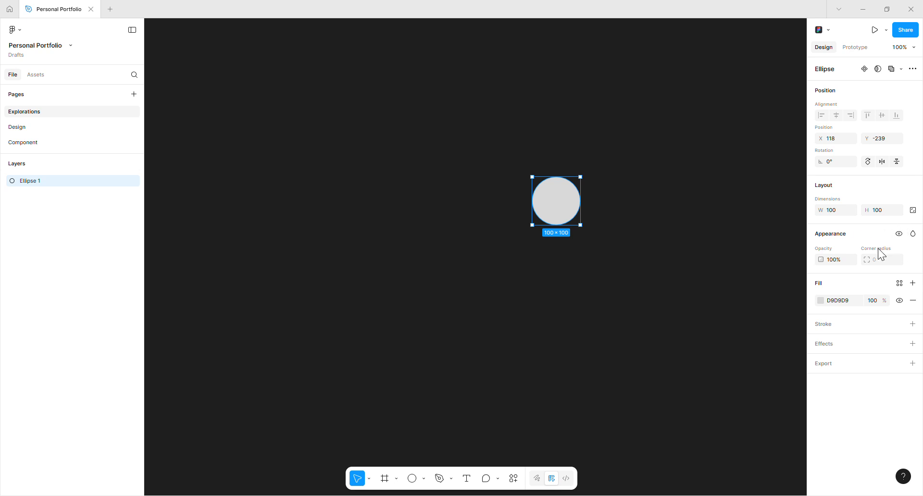
{"action": "left_click", "coordinate": [817, 301]}
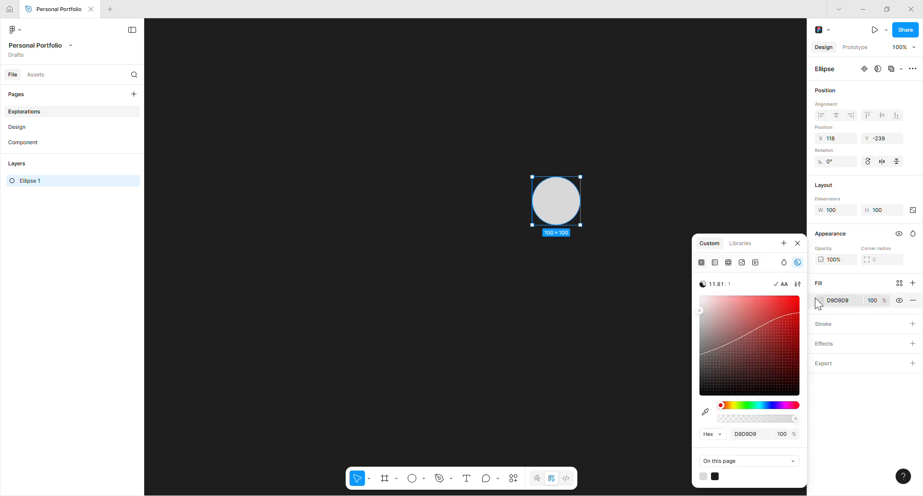
{"action": "left_click", "coordinate": [742, 263]}
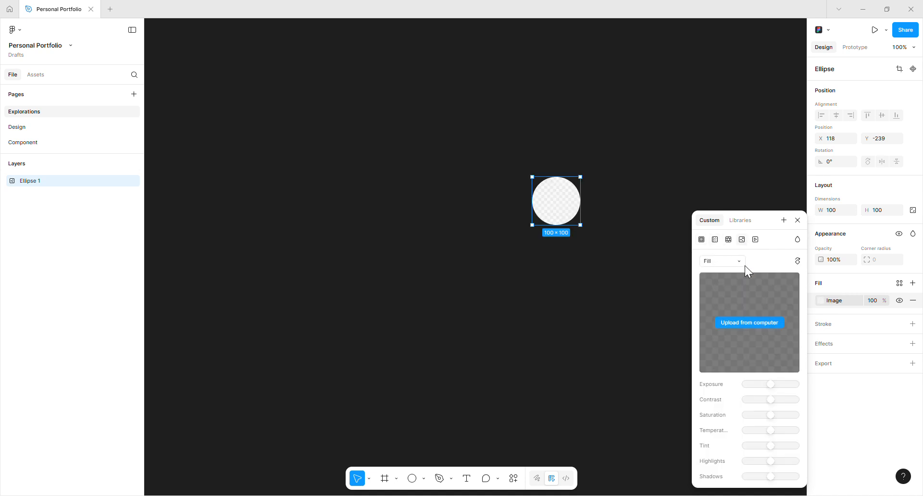
{"action": "left_click", "coordinate": [750, 321]}
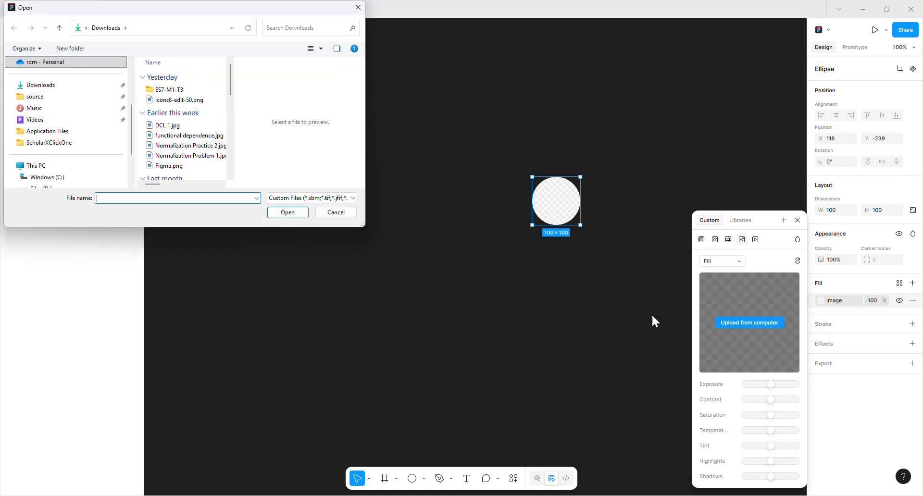
{"action": "left_click", "coordinate": [180, 165]}
{"action": "left_click", "coordinate": [298, 215]}
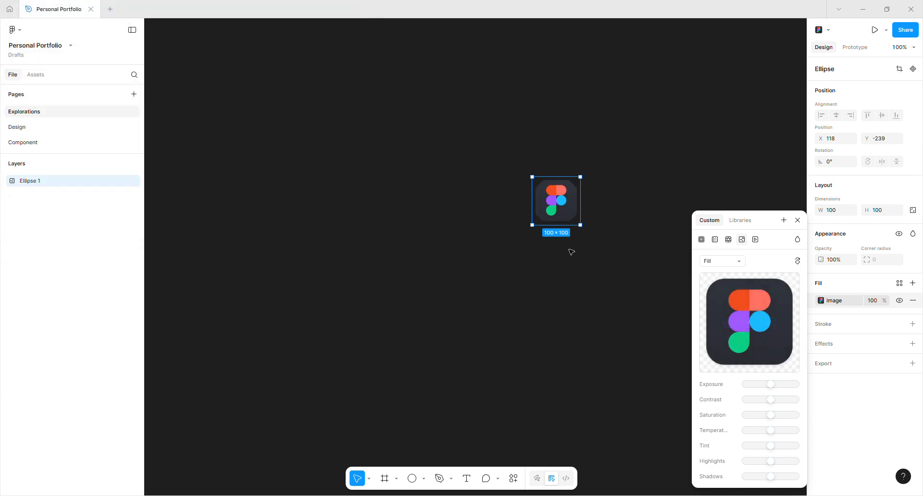
{"action": "left_click", "coordinate": [572, 250]}
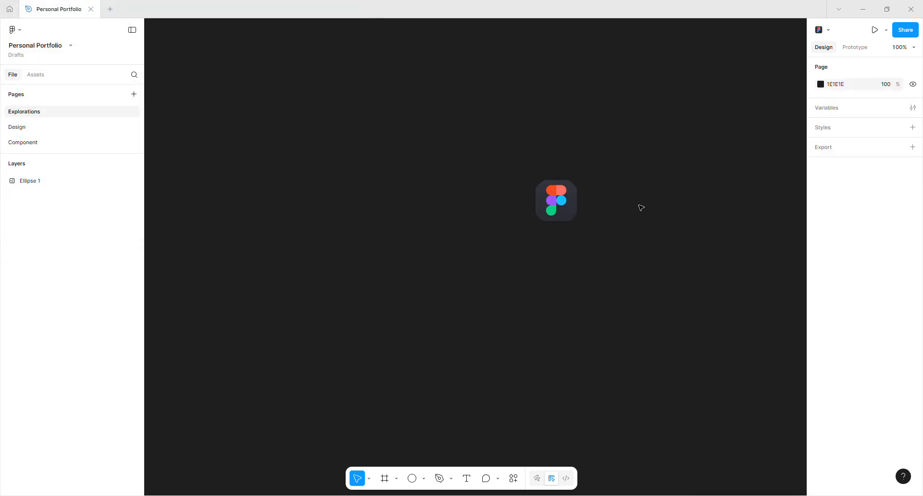
- Try the Crop, Tile and Fit scaling modes on the circle's image fill
{"action": "left_click", "coordinate": [571, 200]}
{"action": "left_click", "coordinate": [821, 301]}
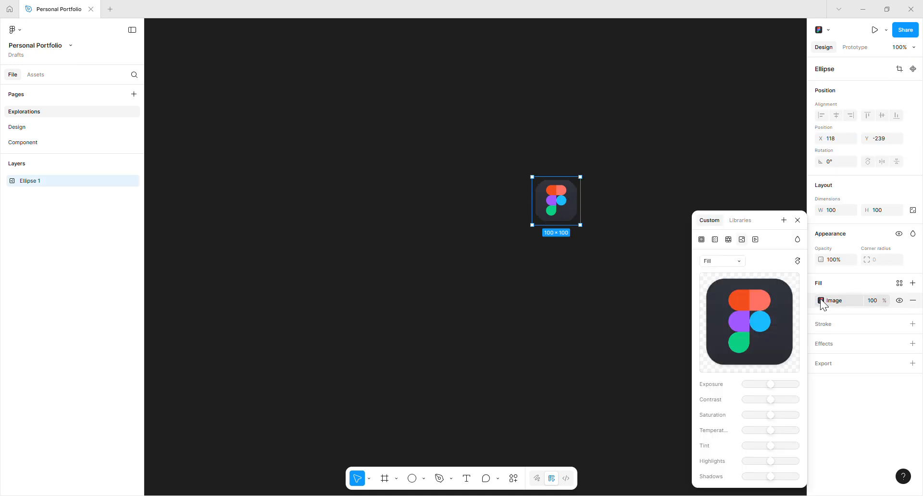
{"action": "mouse_move", "coordinate": [754, 304]}
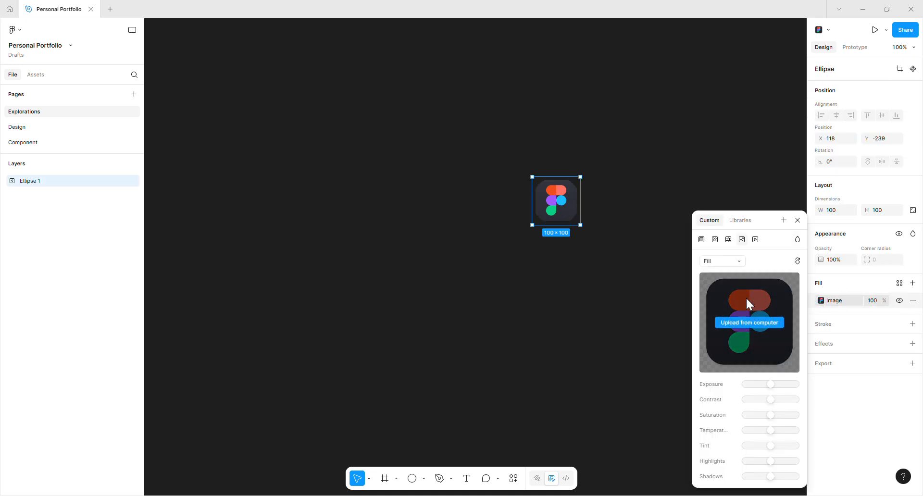
{"action": "left_click", "coordinate": [739, 260]}
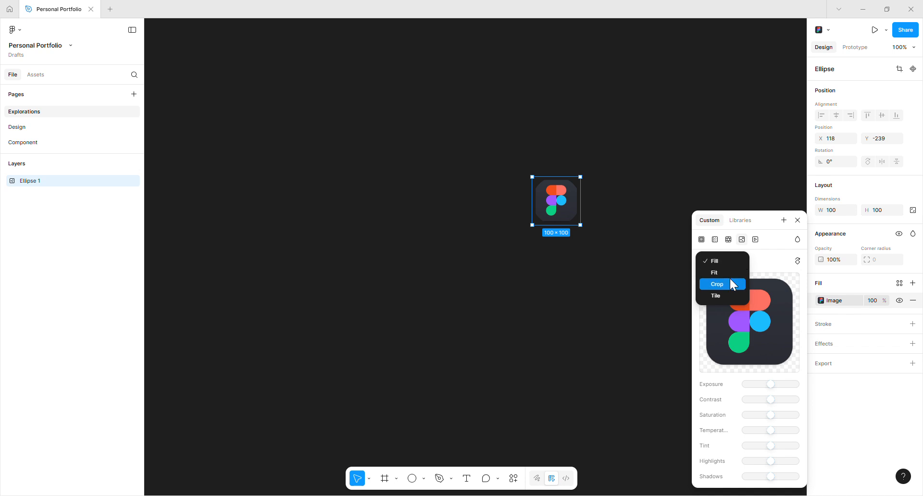
{"action": "left_click", "coordinate": [731, 282]}
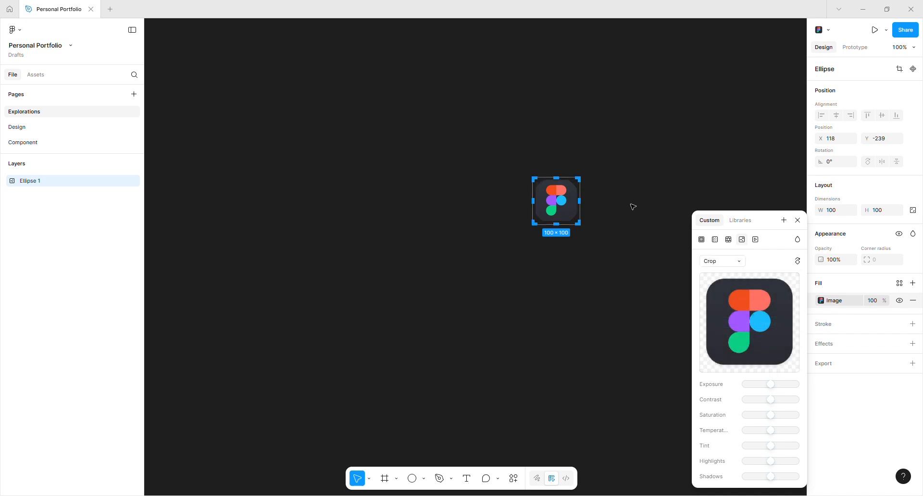
{"action": "mouse_move", "coordinate": [754, 302]}
{"action": "left_click", "coordinate": [729, 261]}
{"action": "left_click", "coordinate": [730, 270]}
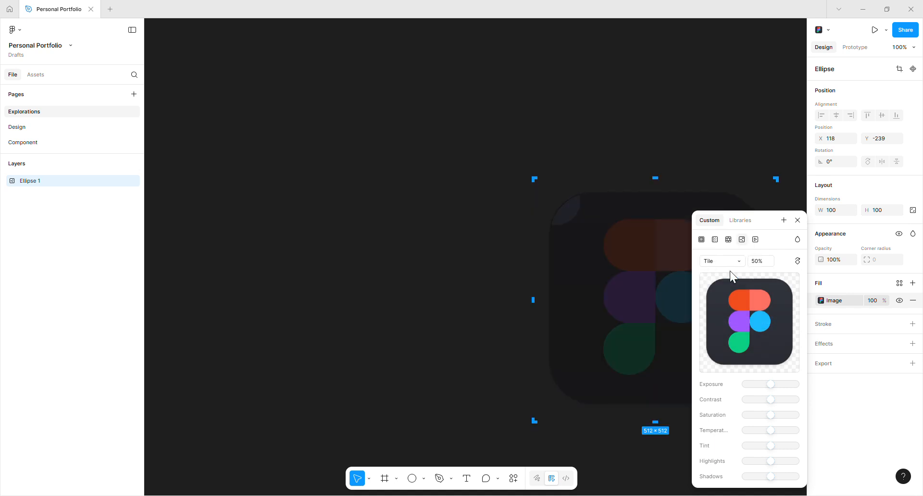
{"action": "left_click", "coordinate": [730, 262]}
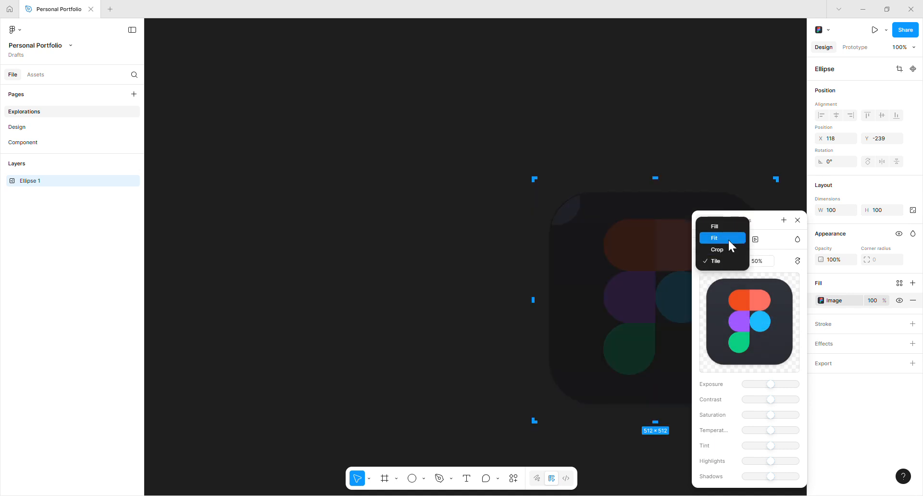
{"action": "left_click", "coordinate": [728, 239]}
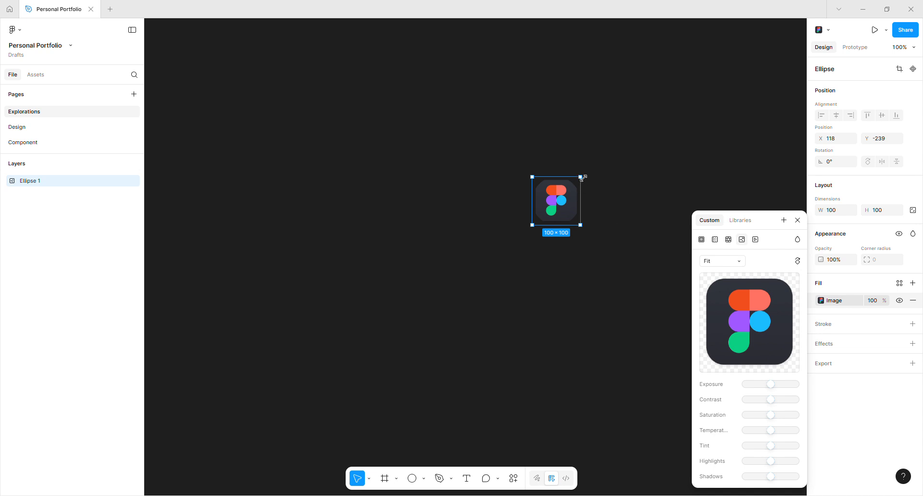
- Try resizing the image-filled circle from its corner and undo the resizing
{"action": "left_click_drag", "start_coordinate": [581, 177], "coordinate": [572, 192]}
{"action": "key", "text": "ctrl+z"}
{"action": "key", "text": "shift+2"}
{"action": "scroll", "coordinate": [567, 200], "scroll_direction": "up", "scroll_amount": 2}
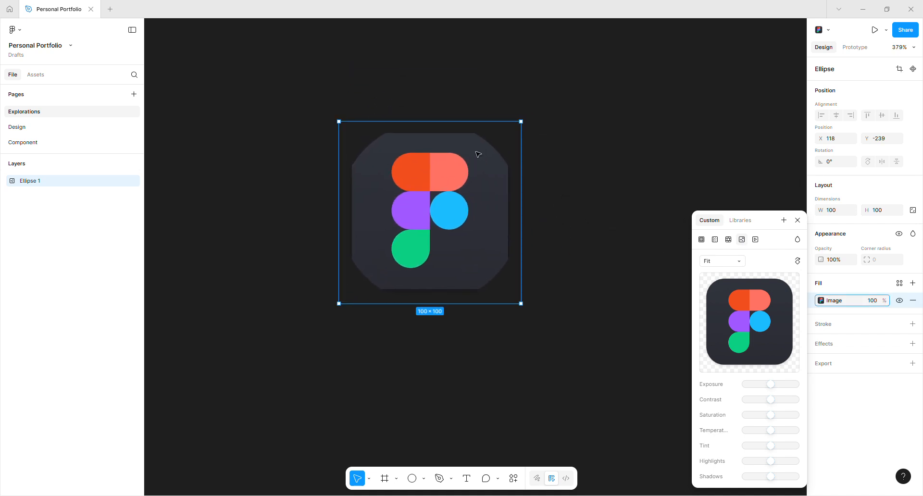
{"action": "left_click_drag", "start_coordinate": [521, 123], "coordinate": [511, 169]}
{"action": "key", "text": "ctrl+z"}
- Undo the scaling mode changes until the circle's image is back to Fill, and close the fill settings
{"action": "key", "text": "ctrl+z"}
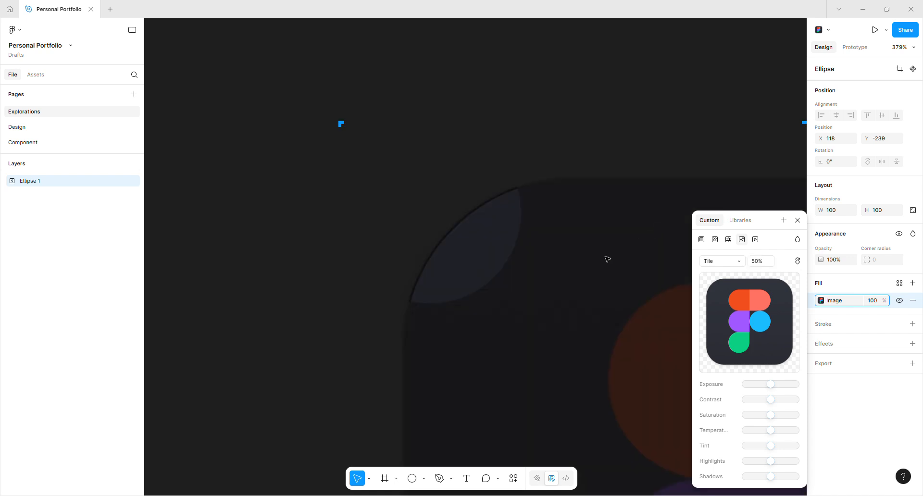
{"action": "key", "text": "ctrl+z"}
{"action": "scroll", "coordinate": [580, 156], "scroll_direction": "down", "scroll_amount": 3}
{"action": "key", "text": "ctrl+z"}
{"action": "scroll", "coordinate": [577, 181], "scroll_direction": "up", "scroll_amount": 3}
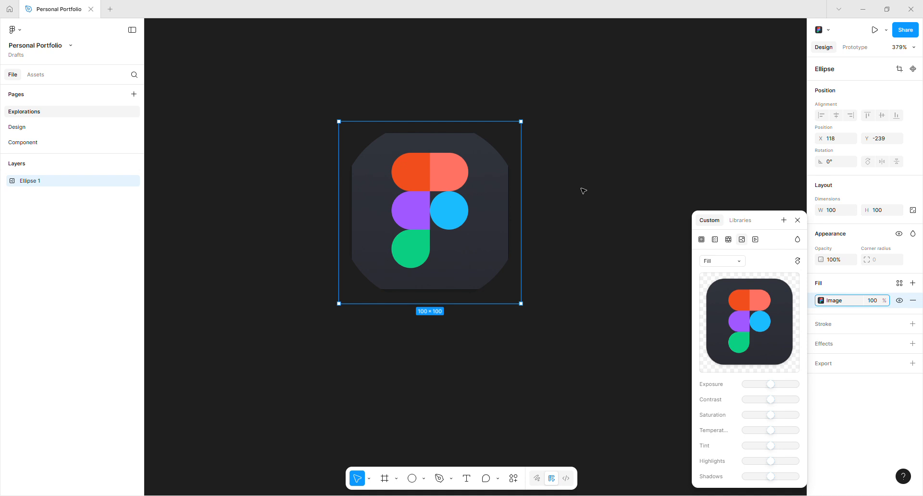
{"action": "left_click", "coordinate": [507, 155]}
{"action": "left_click", "coordinate": [438, 189]}
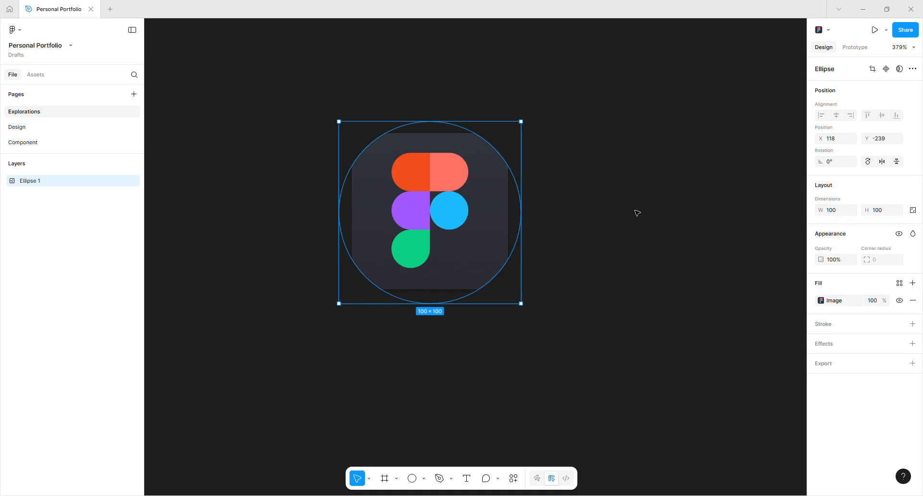
{"action": "scroll", "coordinate": [704, 276], "scroll_direction": "down", "scroll_amount": 3}
{"action": "scroll", "coordinate": [718, 281], "scroll_direction": "up", "scroll_amount": 4}
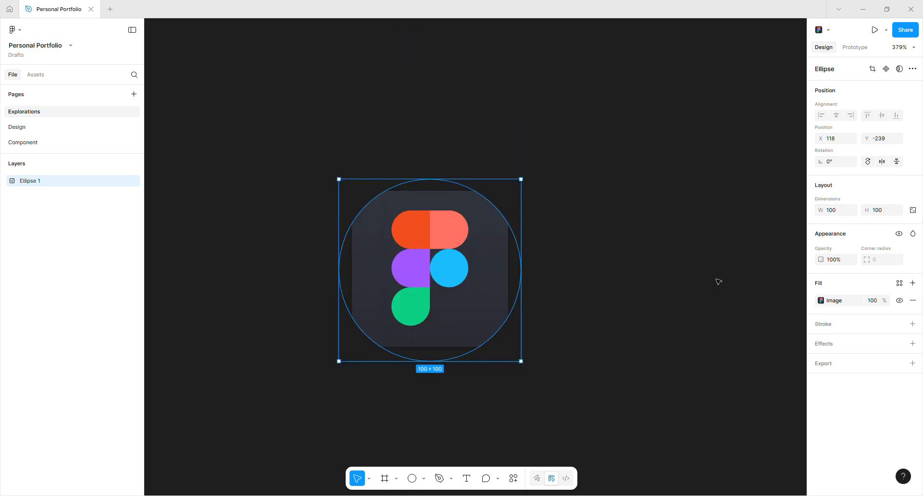
{"action": "left_click", "coordinate": [638, 283]}
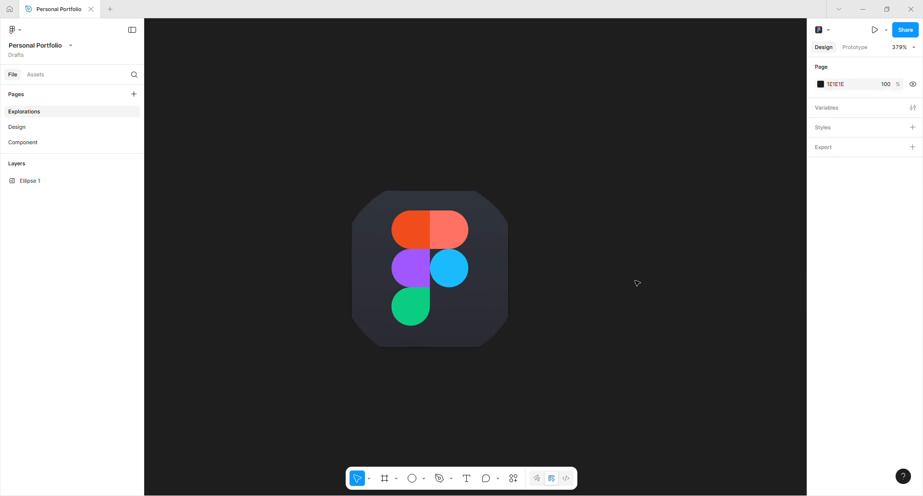
{"action": "left_click", "coordinate": [483, 254]}
{"action": "scroll", "coordinate": [548, 250], "scroll_direction": "down", "scroll_amount": 4}
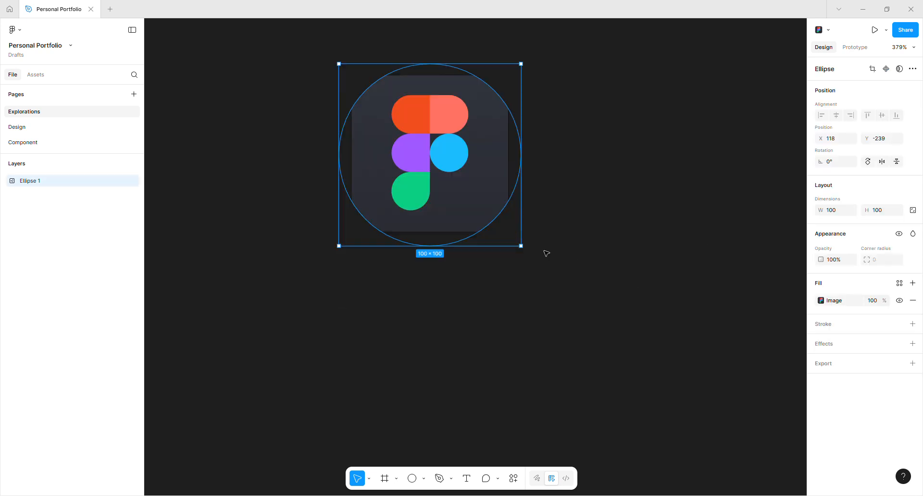
{"action": "scroll", "coordinate": [558, 245], "scroll_direction": "up", "scroll_amount": 4}
{"action": "left_click", "coordinate": [655, 264]}
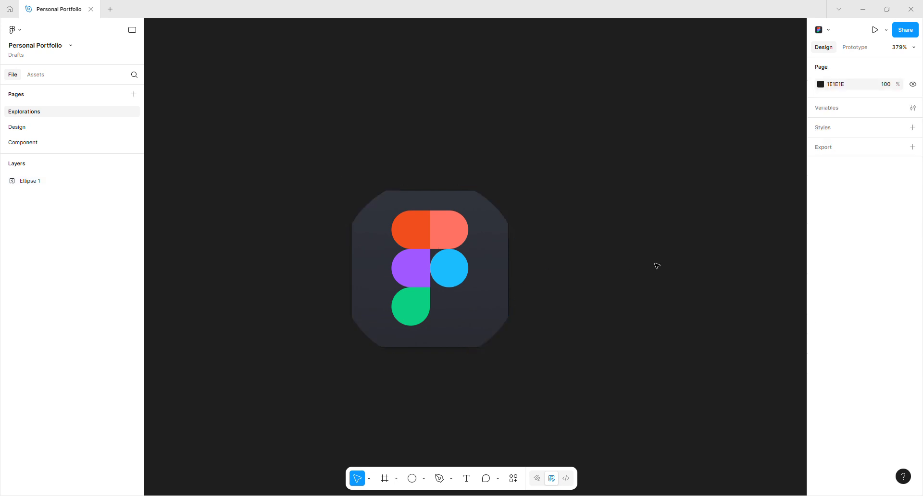
{"action": "left_click", "coordinate": [375, 266]}
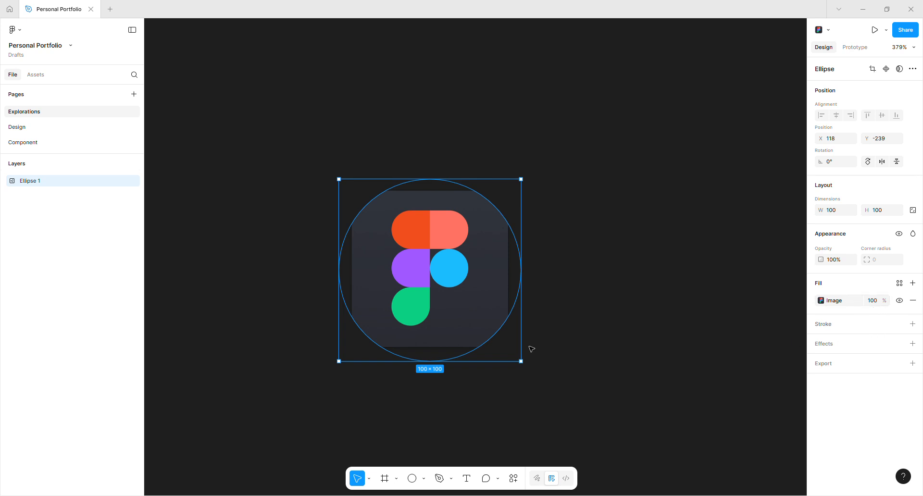
{"action": "scroll", "coordinate": [471, 286], "scroll_direction": "down", "scroll_amount": 5}
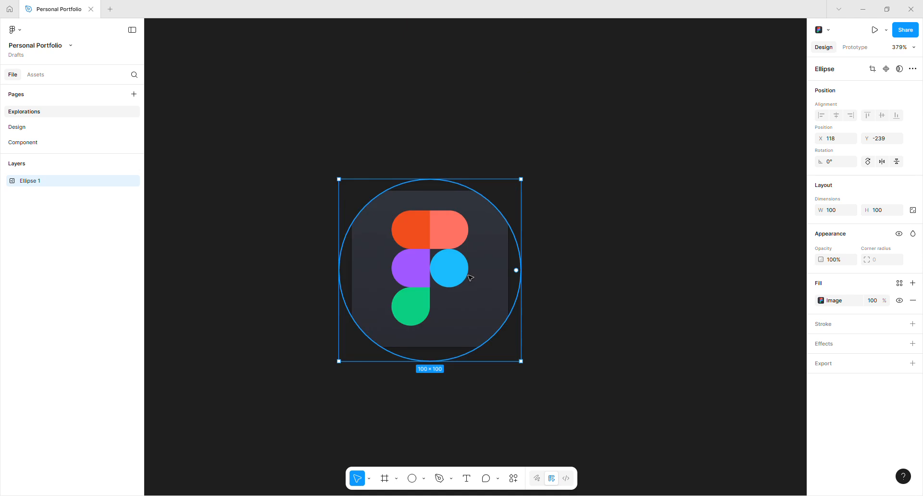
{"action": "scroll", "coordinate": [470, 286], "scroll_direction": "down", "scroll_amount": 5}
{"action": "left_click", "coordinate": [548, 203]}
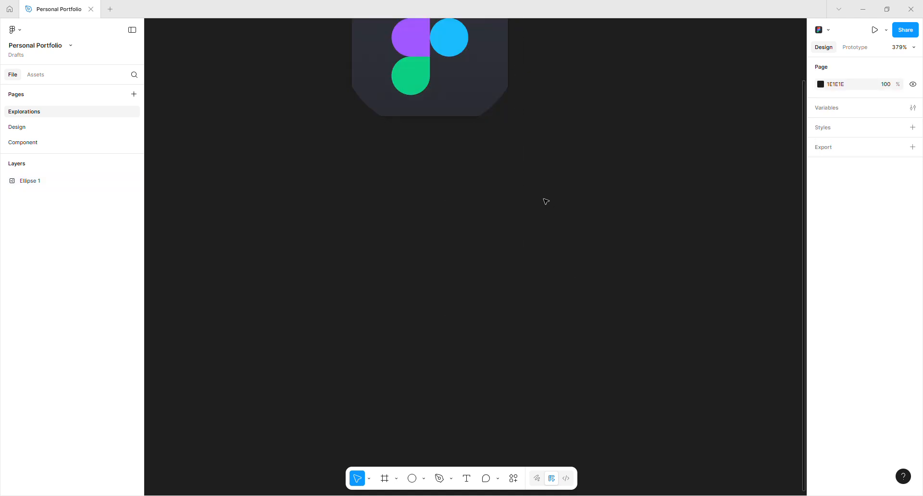
{"action": "left_click", "coordinate": [449, 41]}
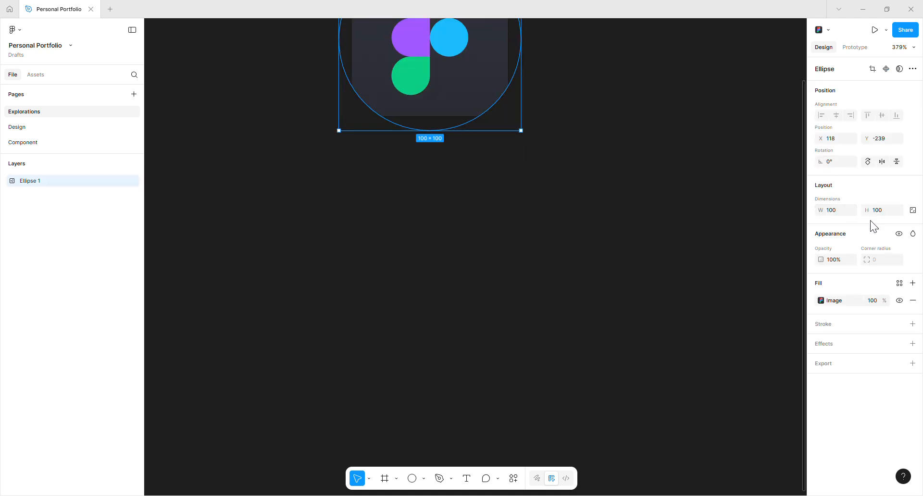
{"action": "scroll", "coordinate": [540, 139], "scroll_direction": "up", "scroll_amount": 5}
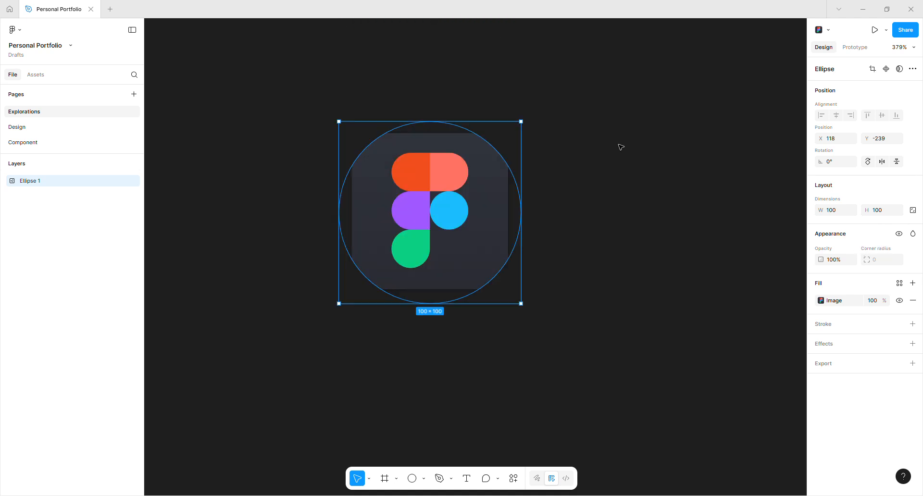